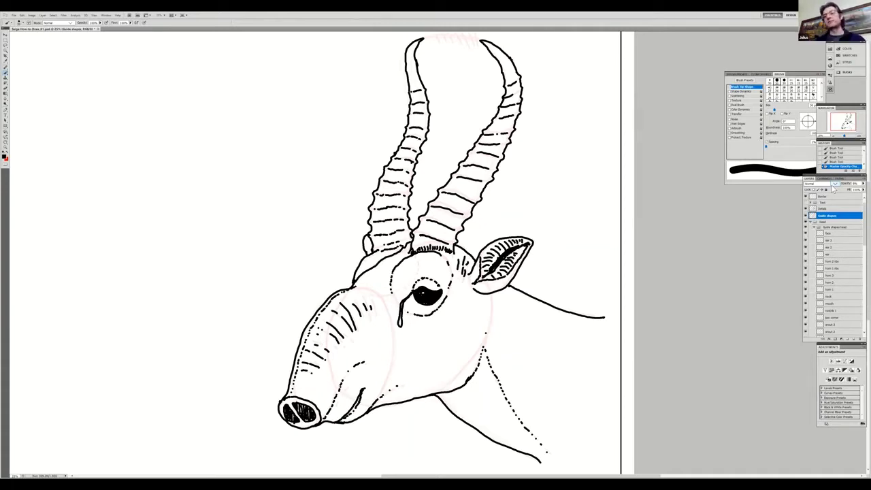
Zoom out so the whole saiga head page and its border are visible
key("ctrl+minus")
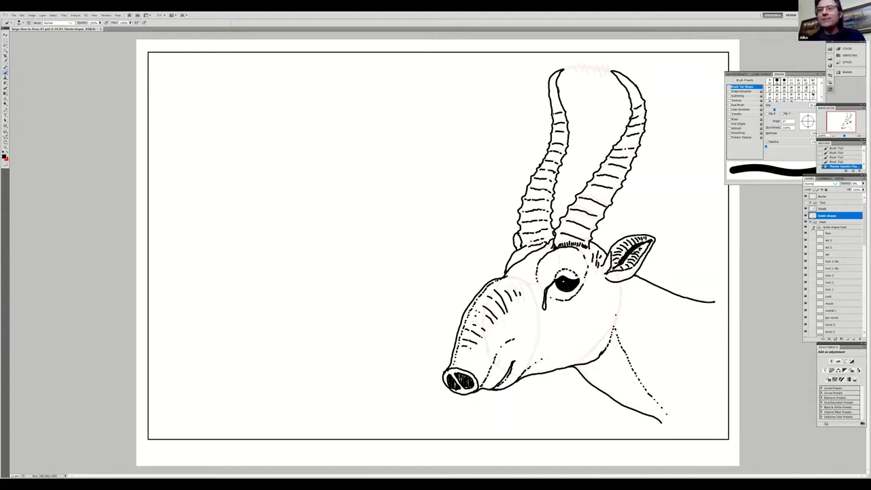
Add a new empty layer above Guide shapes in the head guide group and open its Blending Options
left_click(824, 227)
left_click(814, 226)
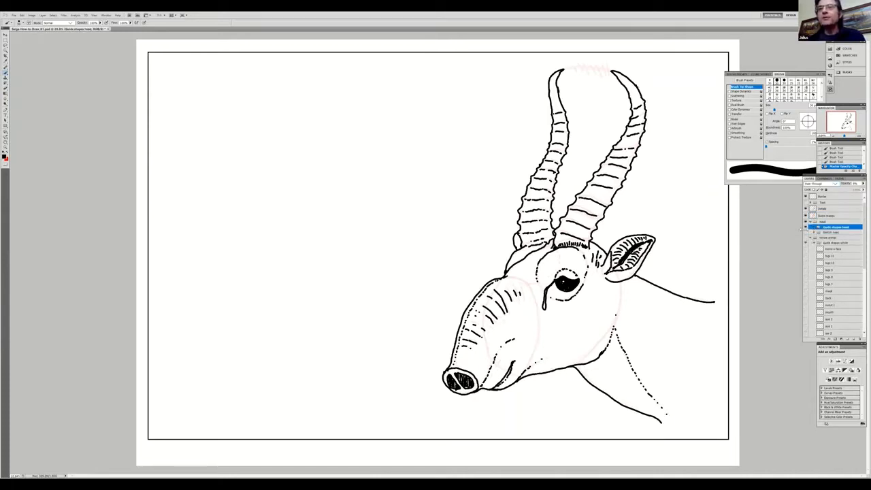
left_click(815, 216)
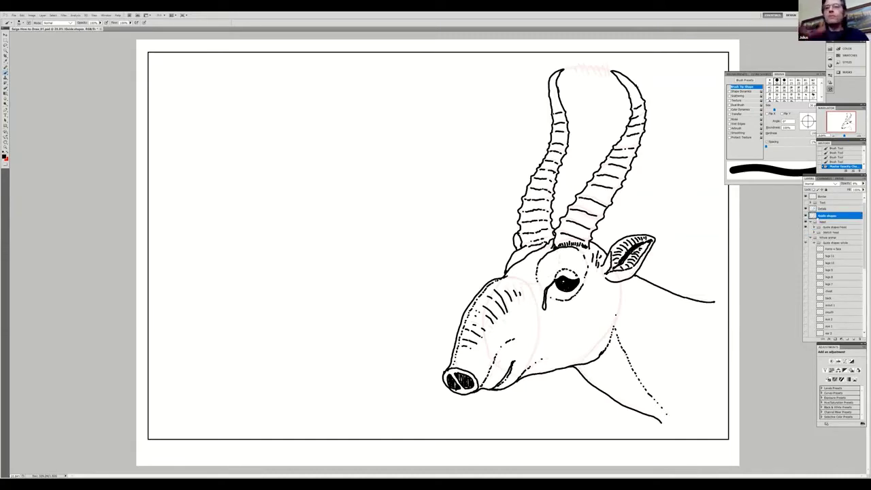
key("ctrl+shift+alt+n")
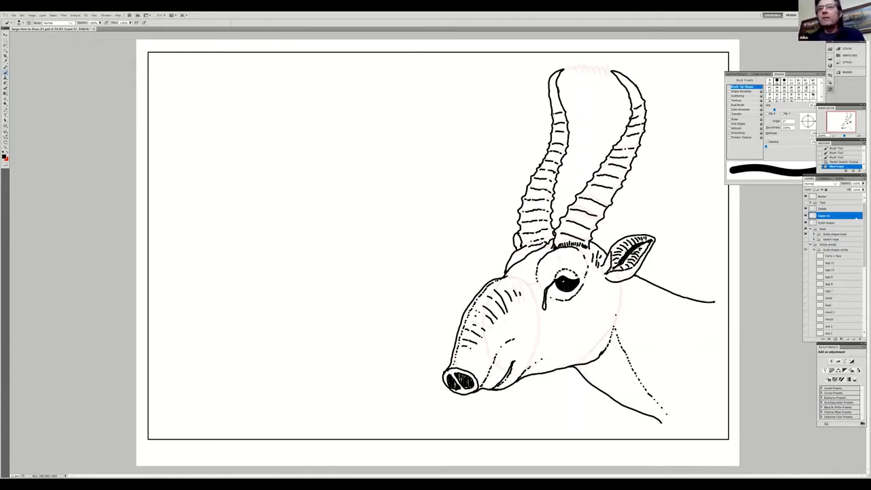
key("z")
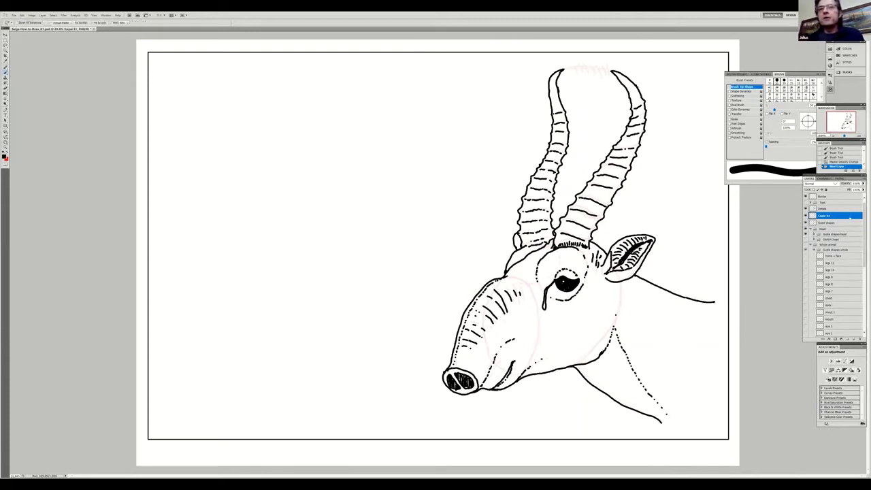
key("ctrl+alt+b")
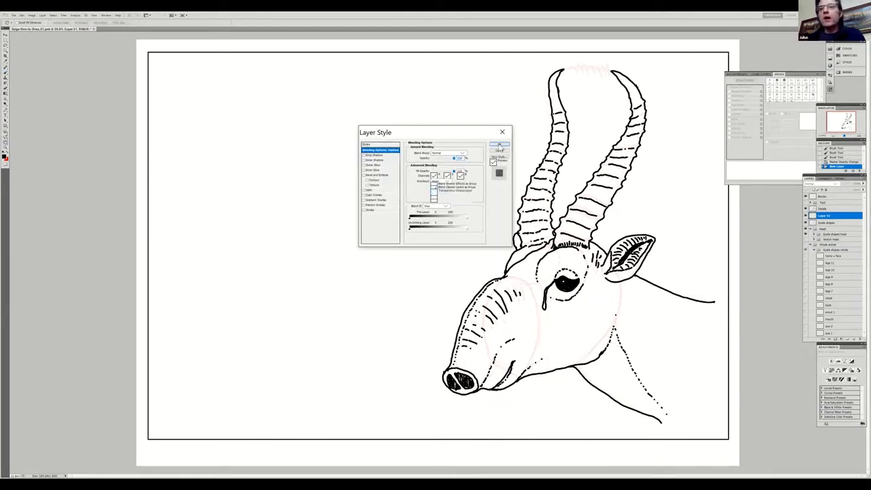
Confirm the Layer Style settings and review the layer stack in the Layers panel
left_click(499, 147)
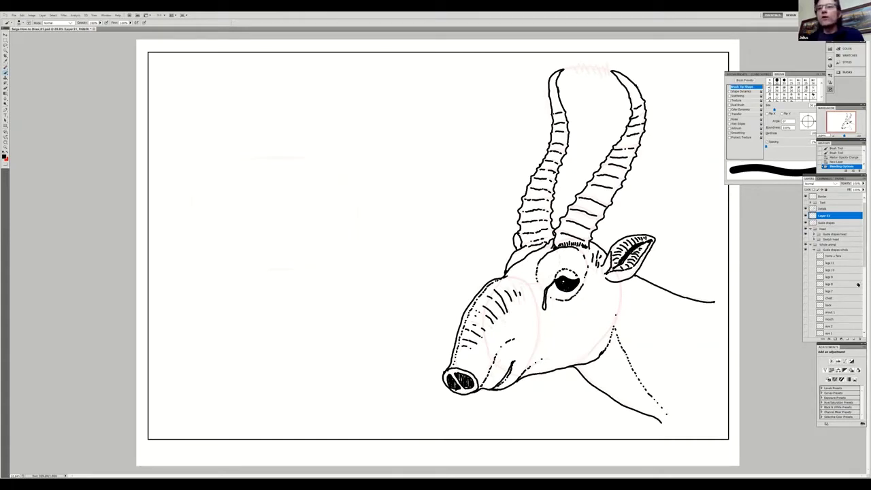
scroll(857, 265, "down", 5)
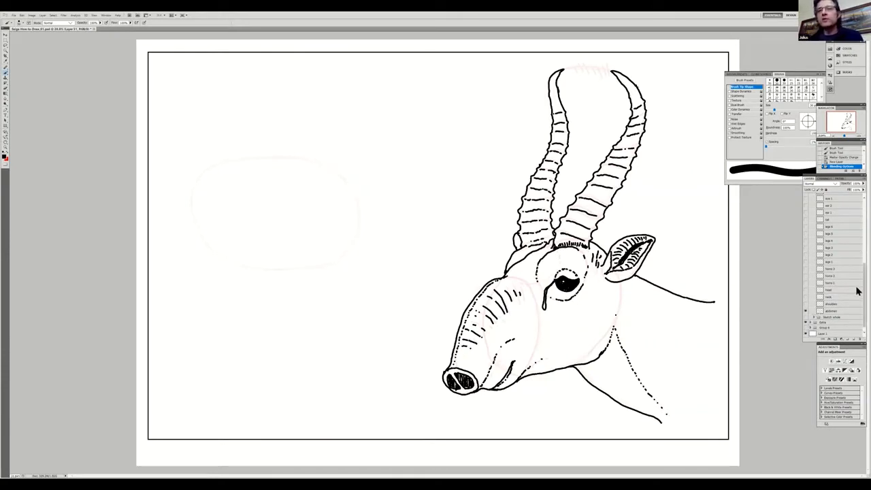
scroll(858, 272, "up", 5)
scroll(858, 236, "up", 2)
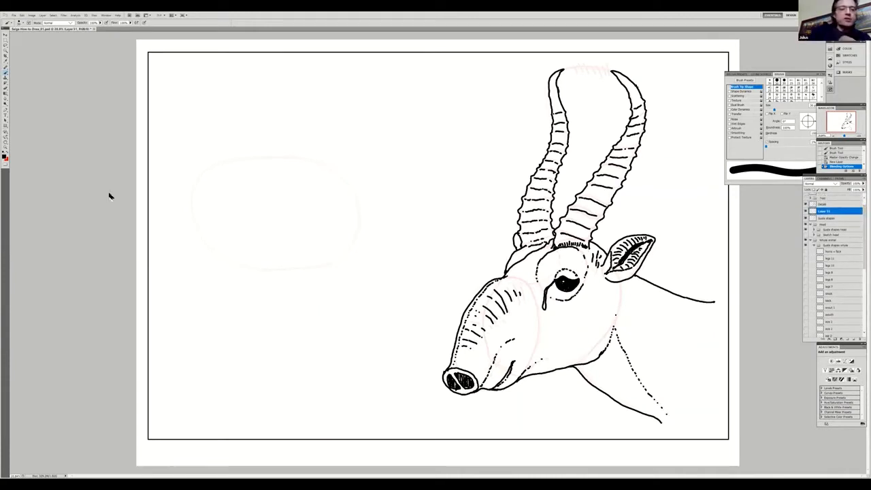
Switch to red and start brushing the body oval on the left of the page
key("x")
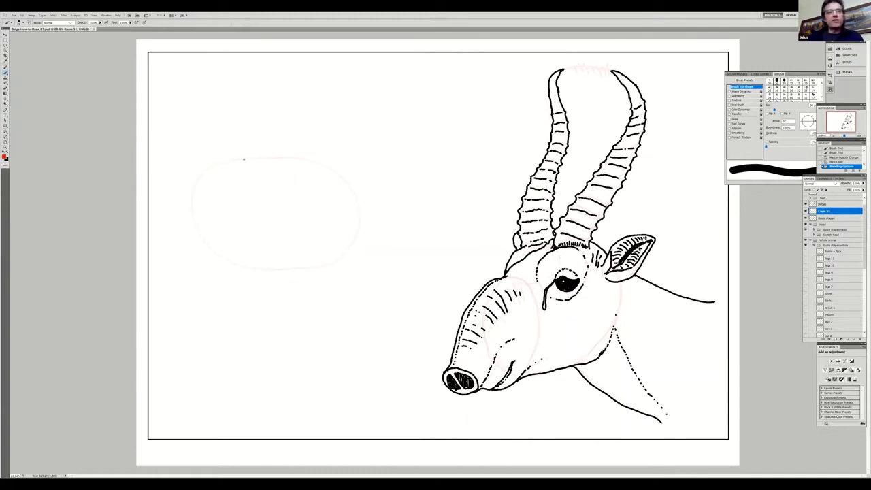
mouse_move(247, 159)
left_mouse_down()
mouse_move(299, 158)
mouse_move(344, 181)
mouse_move(360, 234)
mouse_move(347, 250)
mouse_move(316, 269)
mouse_move(277, 272)
mouse_move(223, 260)
mouse_move(209, 246)
mouse_move(192, 221)
mouse_move(193, 185)
mouse_move(249, 157)
left_mouse_up()
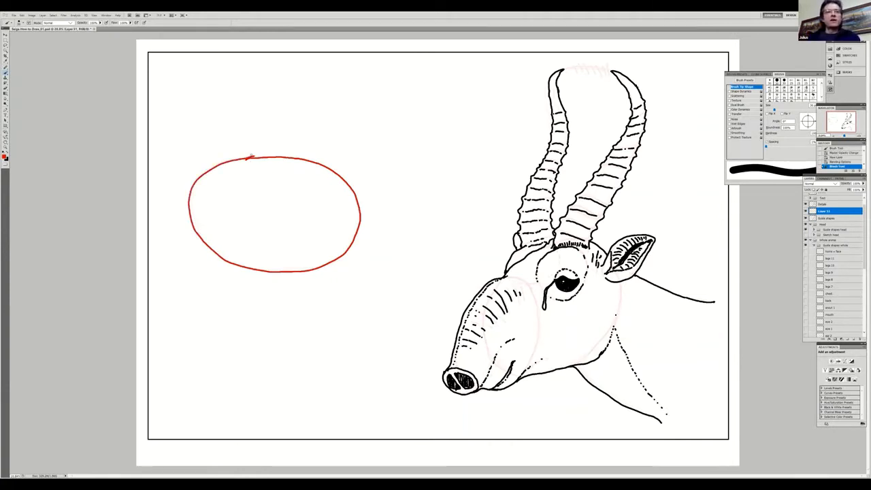
left_click(246, 155)
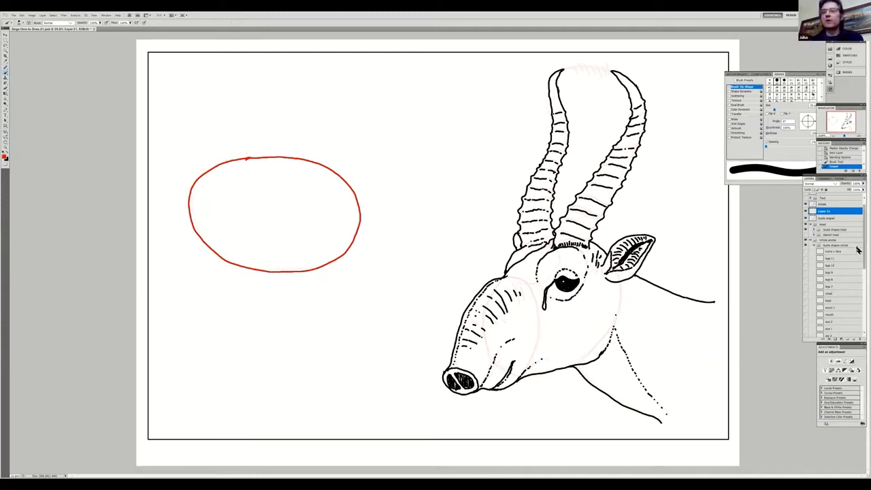
scroll(837, 273, "down", 6)
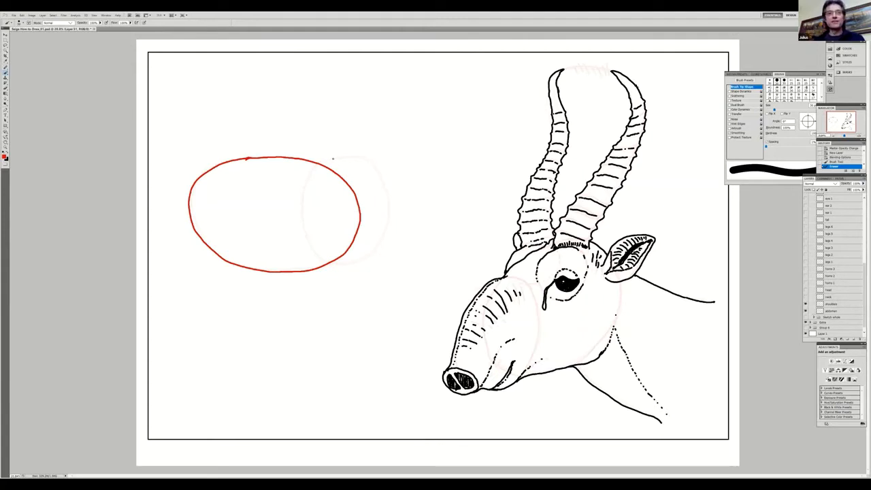
Sketch a second overlapping oval and the head oval in red, then reveal the horns 1 guide
mouse_move(336, 158)
left_mouse_down()
mouse_move(367, 161)
mouse_move(384, 178)
mouse_move(388, 218)
mouse_move(361, 254)
mouse_move(331, 263)
mouse_move(308, 238)
mouse_move(304, 197)
mouse_move(316, 170)
mouse_move(336, 159)
left_mouse_up()
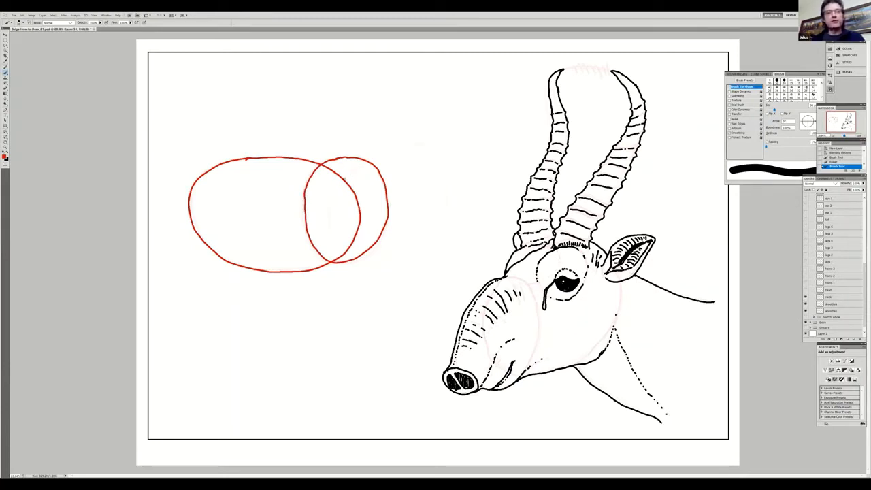
mouse_move(352, 173)
left_mouse_down()
mouse_move(428, 148)
mouse_move(445, 181)
mouse_move(439, 215)
mouse_move(389, 248)
mouse_move(355, 252)
mouse_move(335, 238)
mouse_move(340, 182)
left_mouse_up()
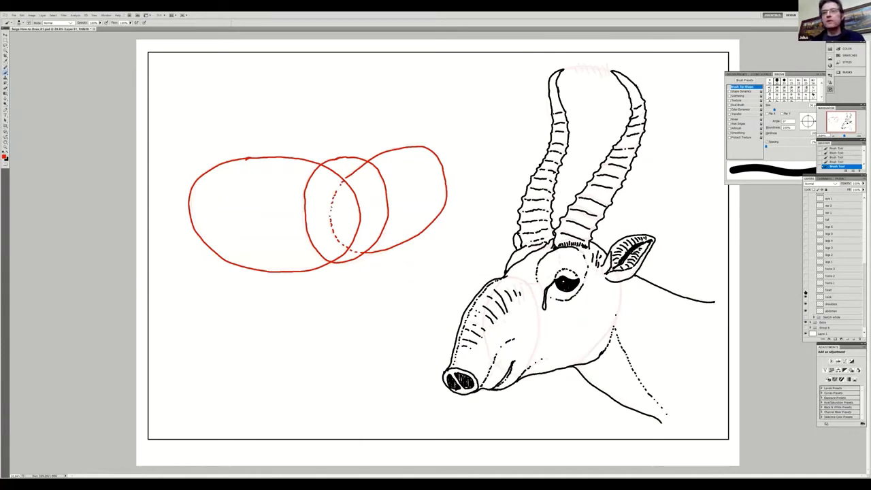
left_click(806, 290)
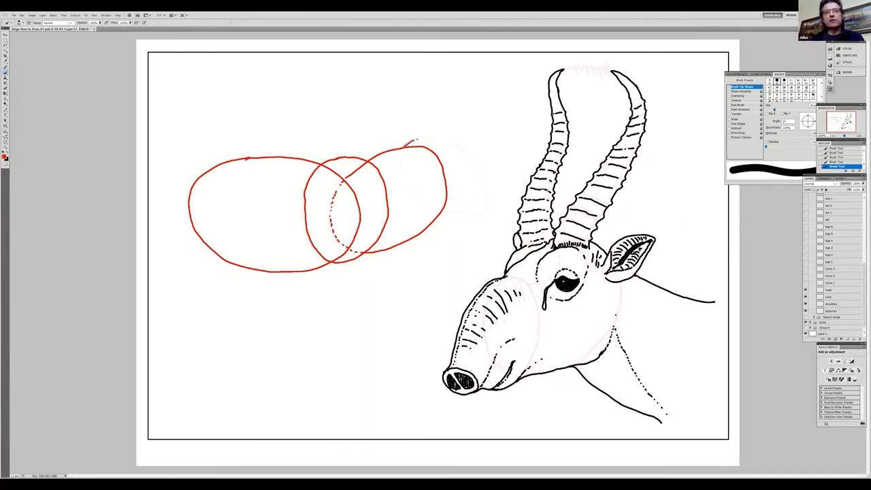
mouse_move(416, 140)
left_mouse_down()
mouse_move(471, 157)
mouse_move(488, 210)
left_mouse_up()
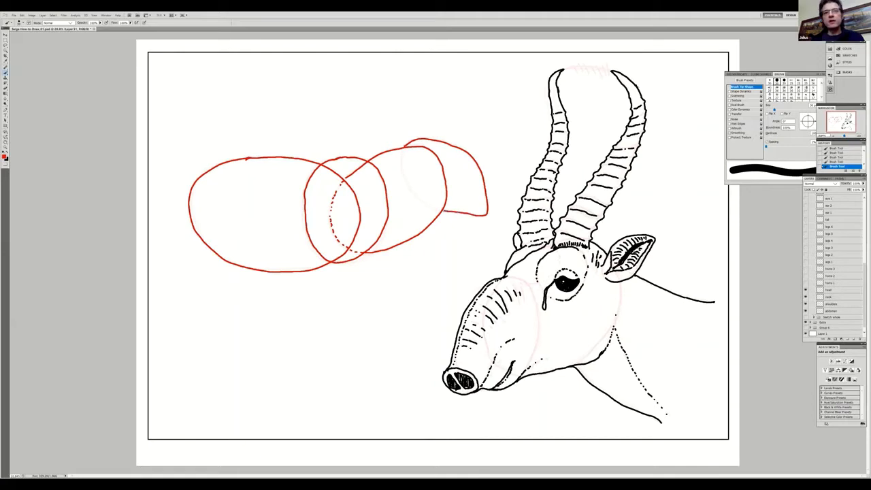
mouse_move(429, 206)
left_mouse_down()
mouse_move(409, 188)
mouse_move(401, 156)
left_mouse_up()
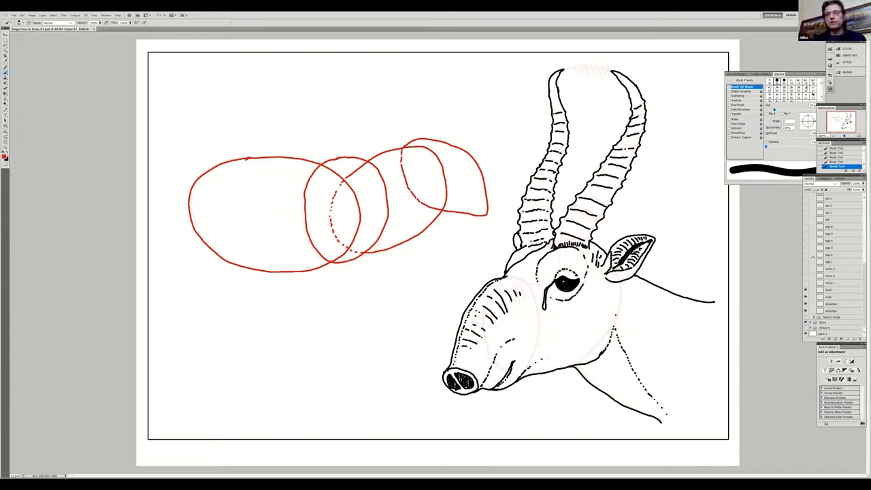
left_click(806, 283)
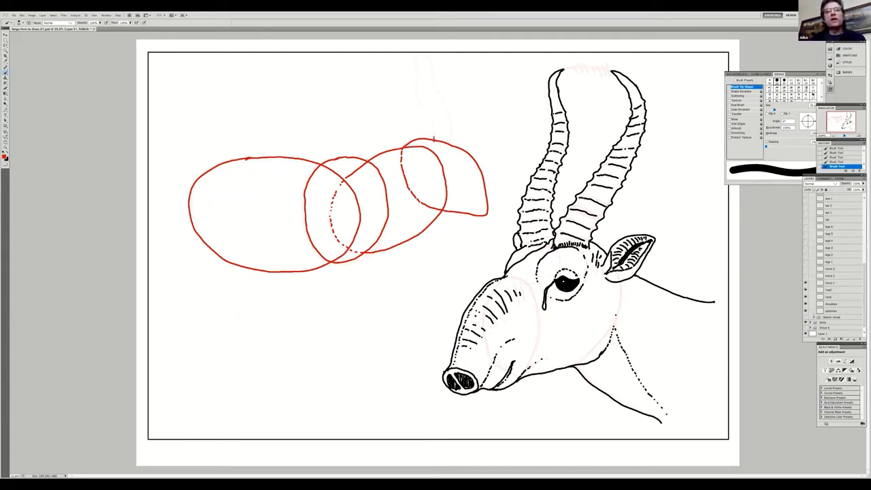
Sketch a tall red horn rising from the head, tracing the horns 1 and horns 2 guides
mouse_move(433, 138)
left_mouse_down()
mouse_move(417, 94)
mouse_move(418, 55)
mouse_move(429, 61)
mouse_move(451, 137)
left_mouse_up()
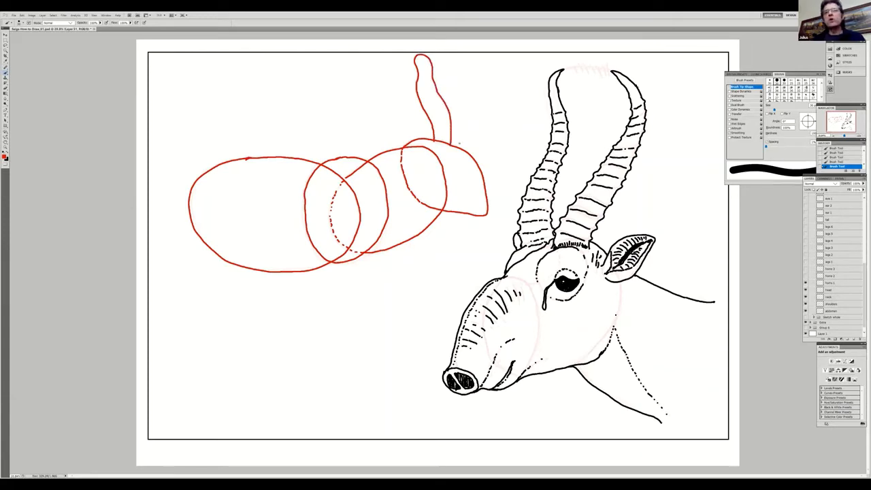
left_click(804, 275)
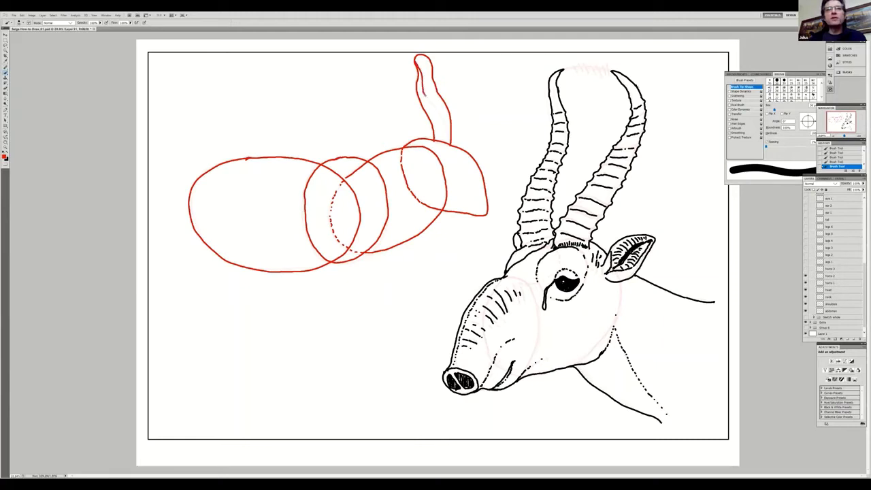
left_click_drag(425, 98, 447, 144)
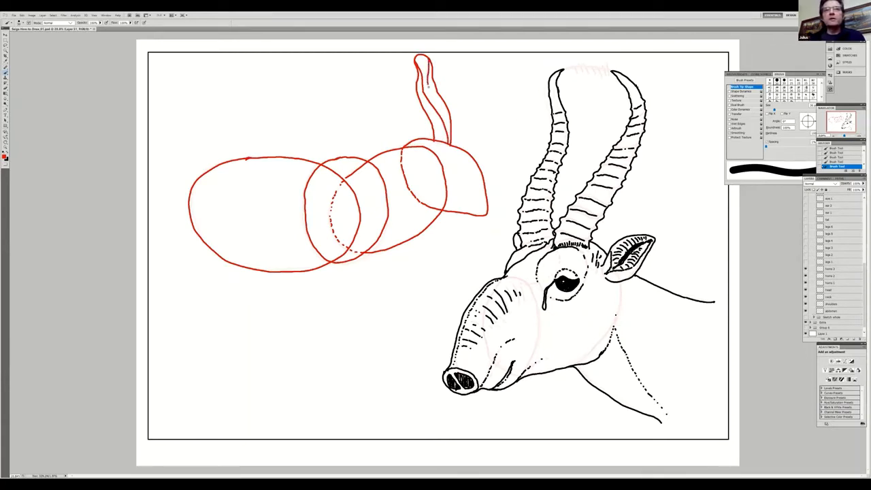
left_click_drag(428, 86, 440, 114)
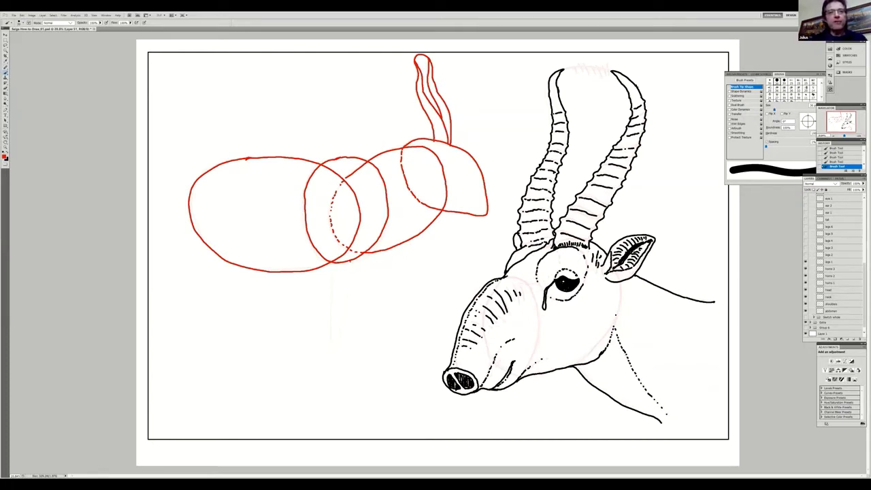
Brush a red front leg, rear haunch curve and back leg, showing the legs 3 and 4 guides
mouse_move(350, 264)
left_mouse_down()
mouse_move(338, 340)
mouse_move(331, 317)
mouse_move(339, 249)
left_mouse_up()
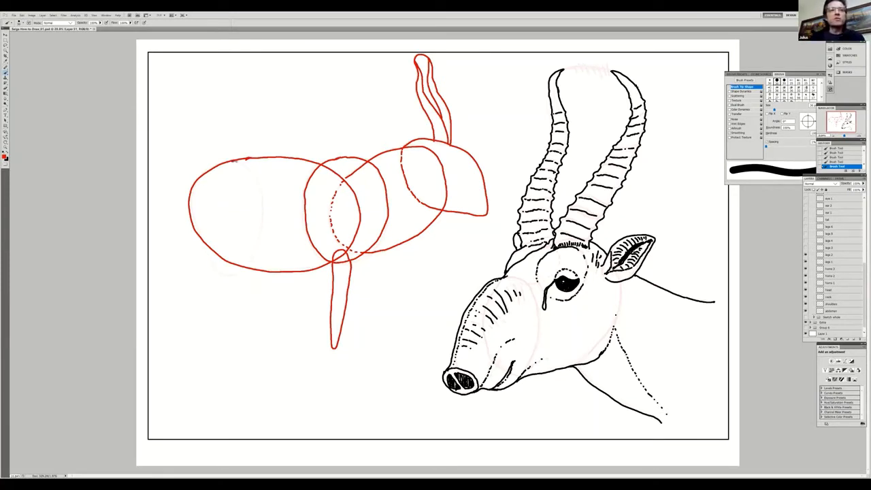
mouse_move(234, 160)
left_mouse_down()
mouse_move(262, 187)
mouse_move(253, 252)
mouse_move(240, 271)
mouse_move(222, 275)
mouse_move(195, 230)
left_mouse_up()
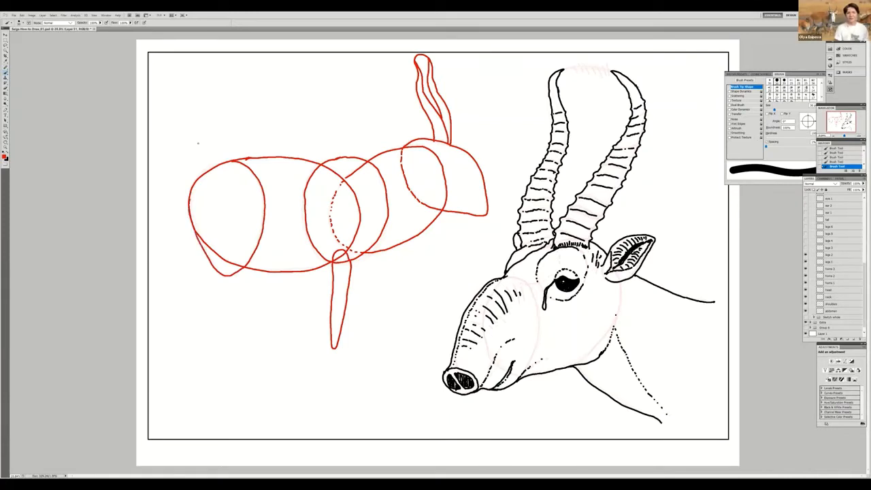
left_click(806, 247)
mouse_move(235, 274)
left_mouse_down()
mouse_move(201, 301)
mouse_move(210, 352)
left_mouse_up()
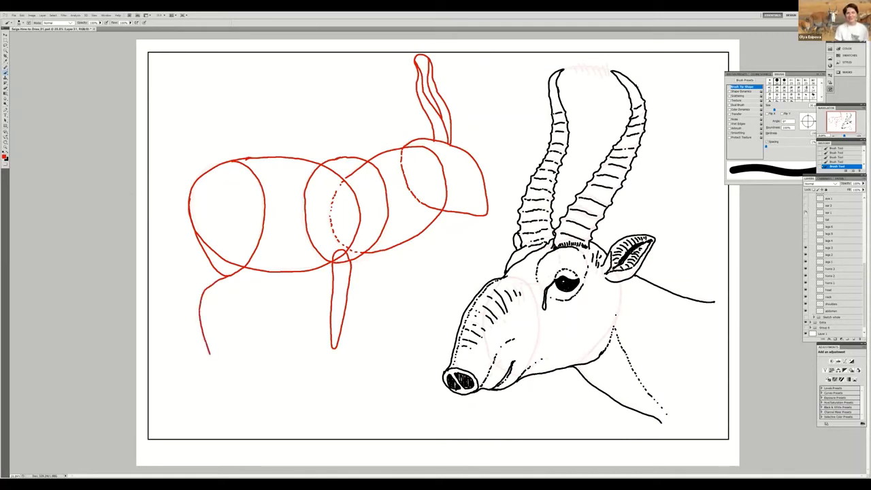
left_click(806, 248)
left_click(805, 240)
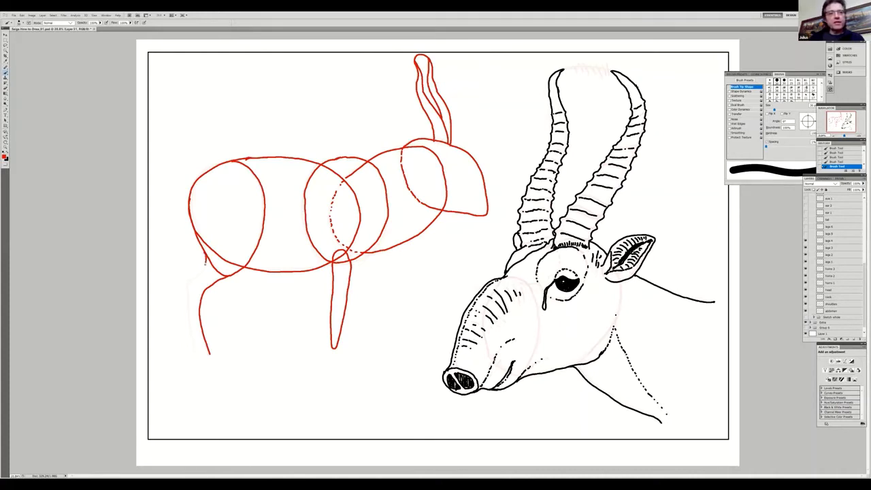
Add a second line to the back leg and draw the bottom of the front hoof
mouse_move(205, 264)
left_mouse_down()
mouse_move(192, 279)
mouse_move(189, 308)
mouse_move(198, 358)
left_mouse_up()
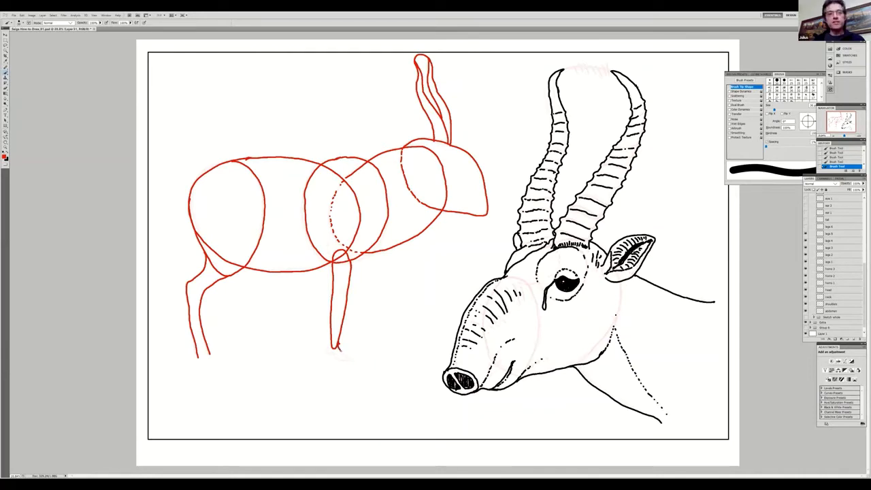
left_click_drag(347, 359, 327, 353)
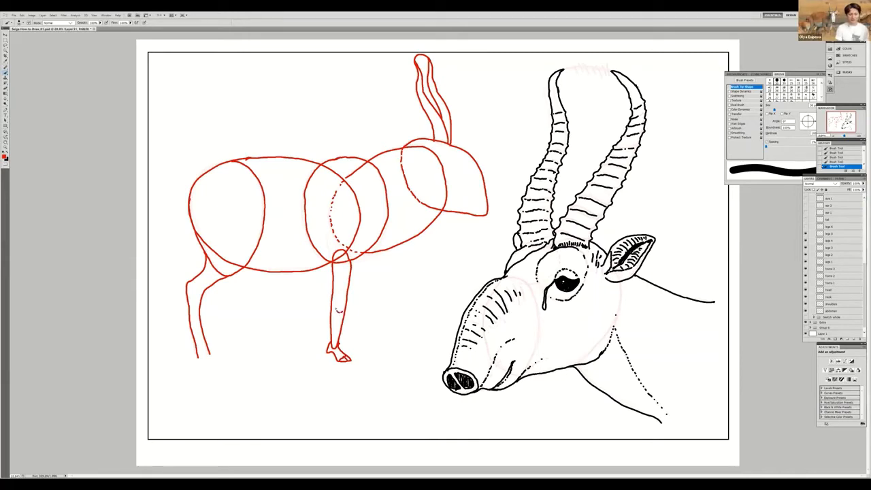
Brush a small oval on the front of the foreleg to mark the knee
left_click_drag(338, 304, 350, 287)
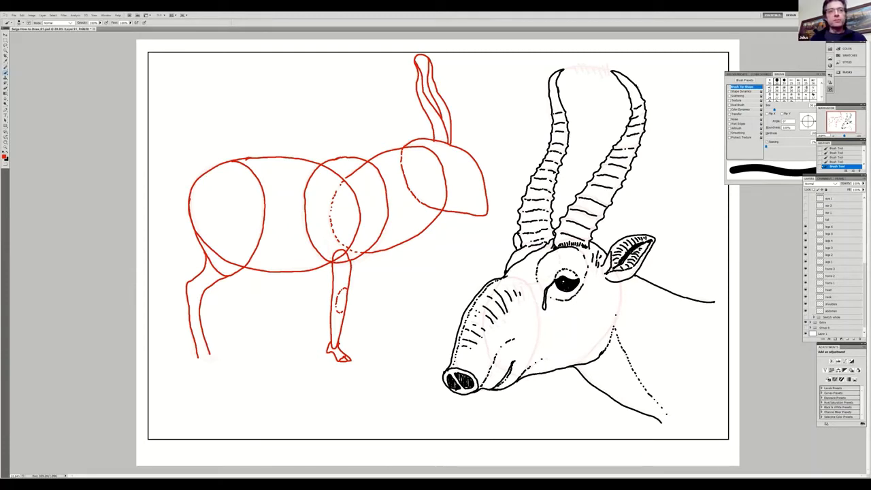
Refine the shoulder line, draw the back hoof's sole, and brush the rump curve with tail
left_click_drag(331, 261, 324, 241)
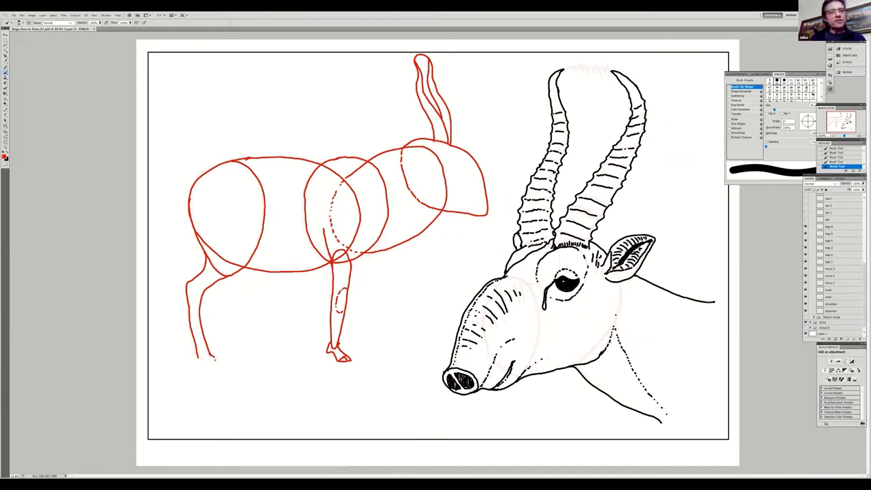
mouse_move(211, 361)
left_mouse_down()
mouse_move(199, 360)
mouse_move(211, 360)
left_mouse_up()
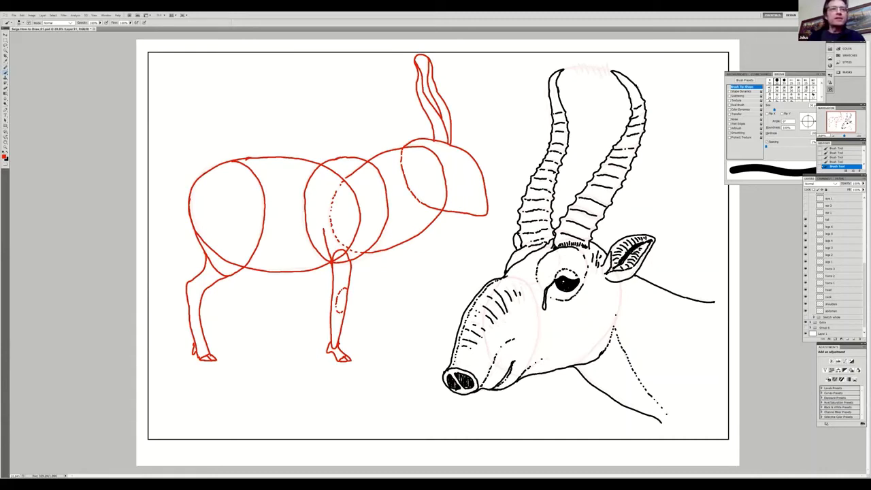
mouse_move(200, 174)
left_mouse_down()
mouse_move(186, 184)
mouse_move(170, 237)
mouse_move(191, 213)
left_mouse_up()
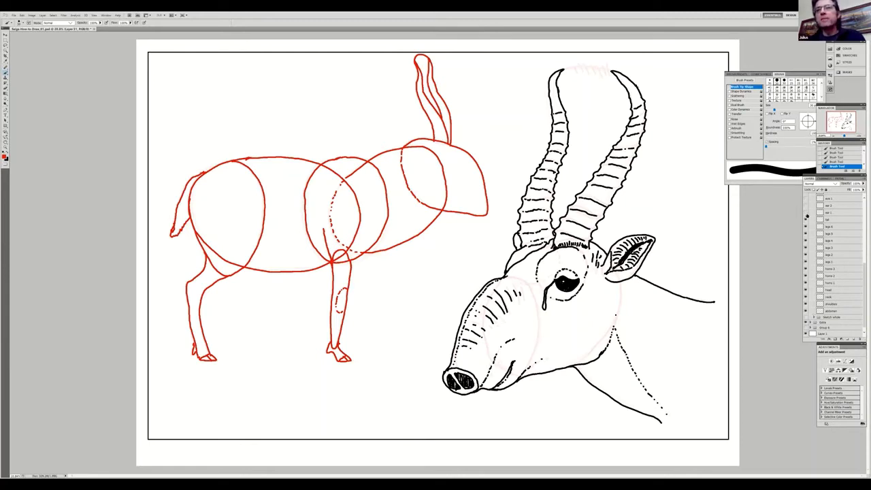
Show the tail guide layer, then draw an ear rising from the head and hatch inside it
left_click(806, 219)
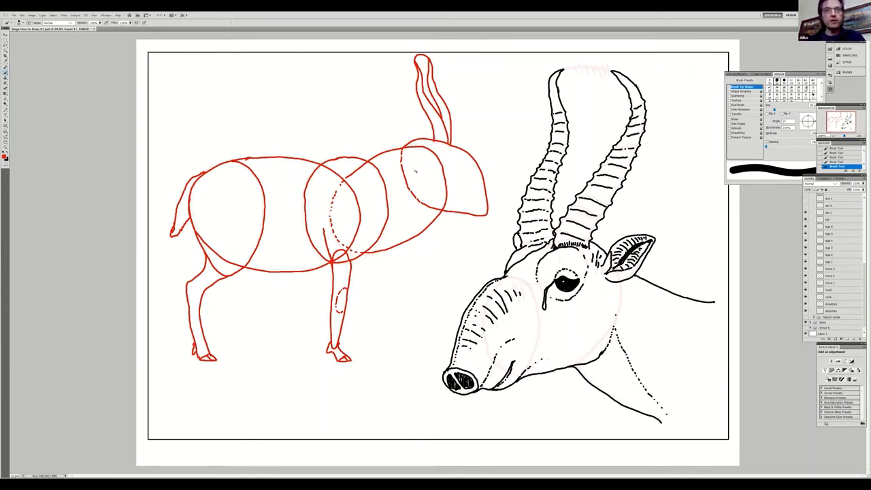
mouse_move(409, 167)
left_mouse_down()
mouse_move(404, 141)
mouse_move(430, 163)
left_mouse_up()
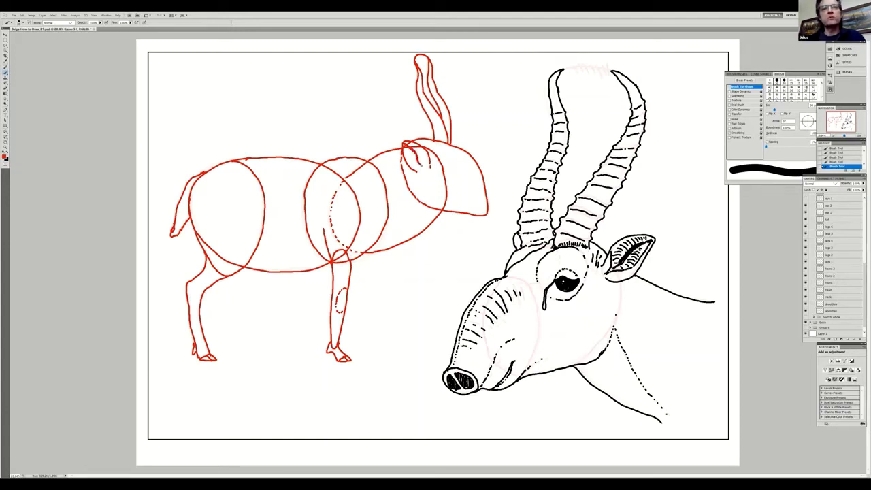
mouse_move(419, 162)
left_mouse_down()
mouse_move(428, 163)
mouse_move(414, 168)
left_mouse_up()
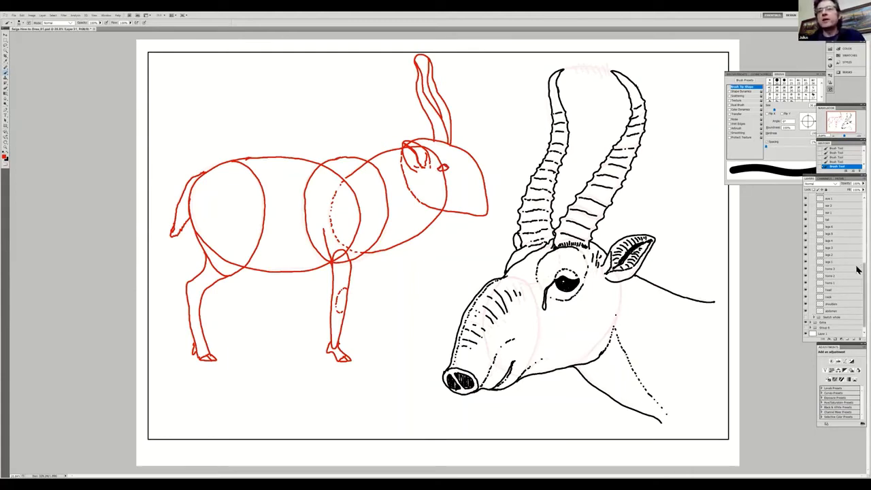
Scroll up over the red head sketch while detailing the eye
scroll(856, 258, "up", 2)
scroll(858, 261, "up", 5)
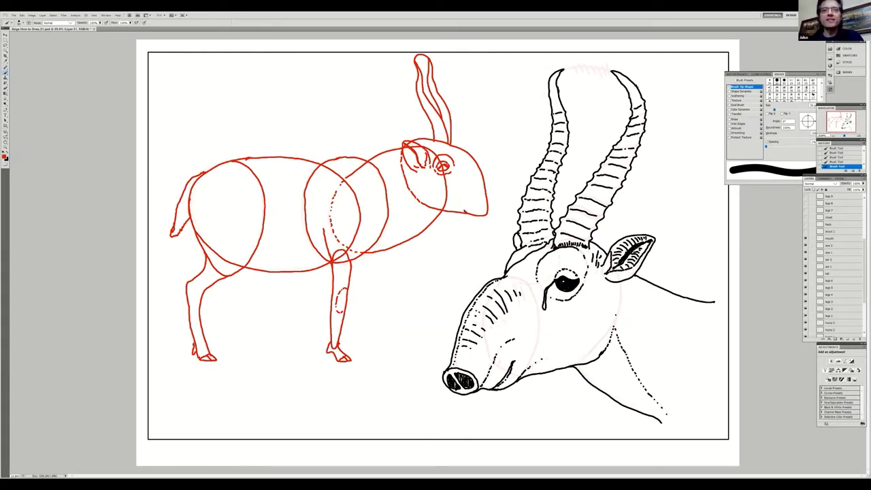
Paint a red mouth line on the muzzle and small detail strokes on the face
left_click_drag(457, 195, 462, 208)
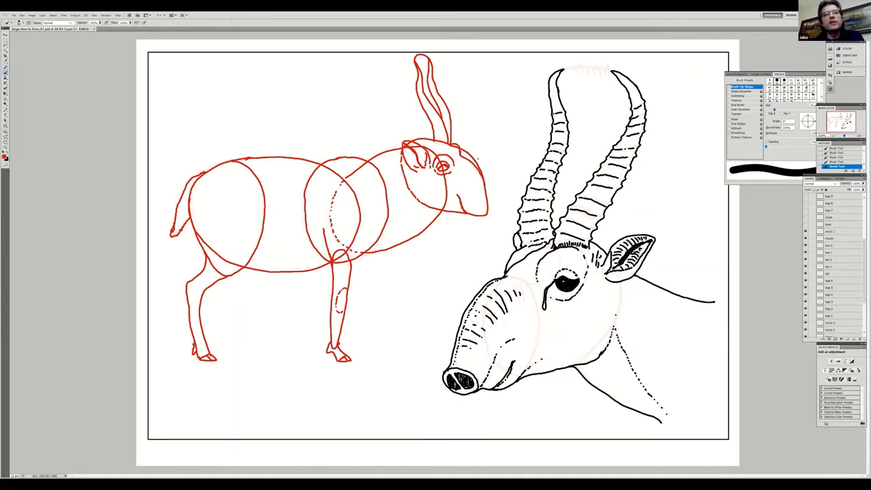
left_click_drag(476, 155, 464, 158)
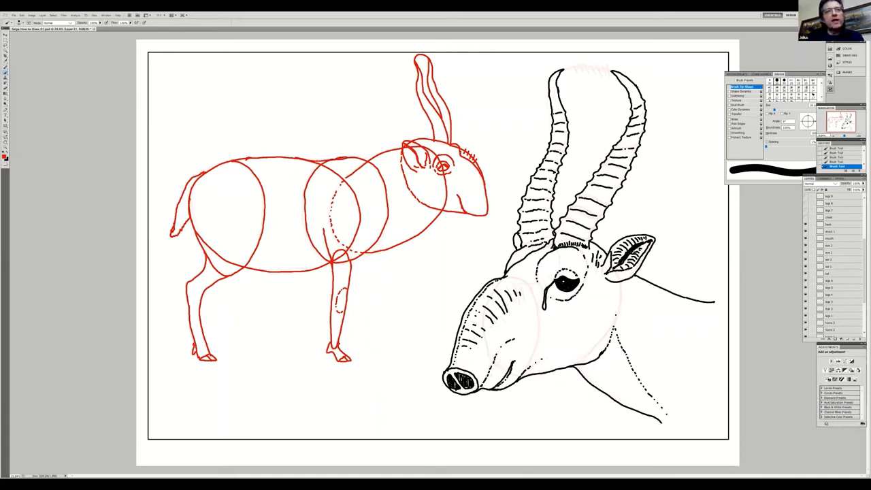
Extend the red sketch line along the saiga's back, then scroll the Layers panel up
left_click_drag(332, 159, 380, 154)
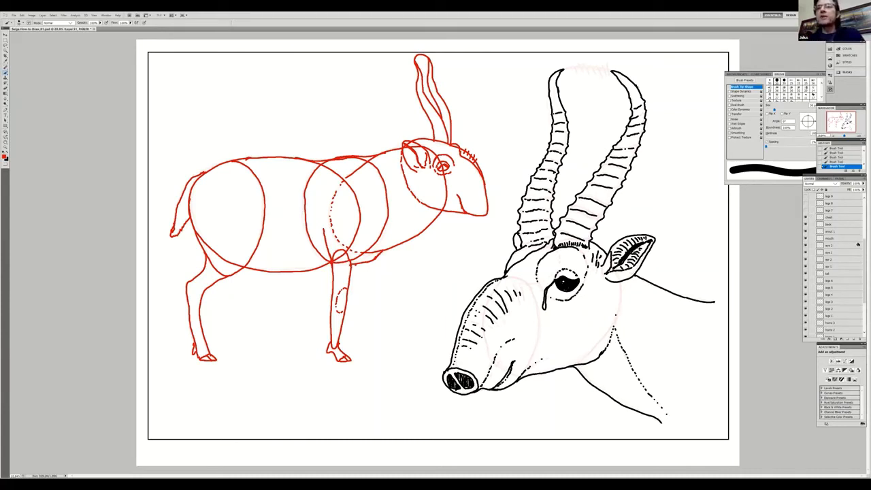
scroll(858, 245, "up", 4)
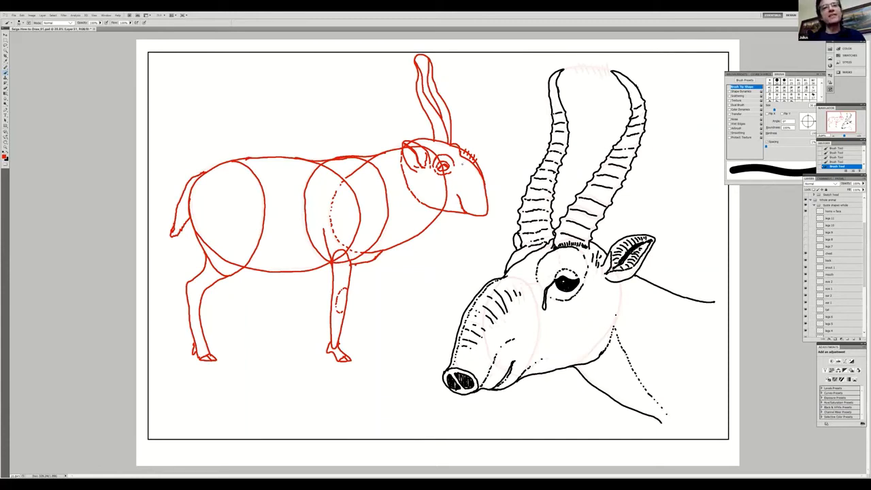
Add red detail strokes near the eye and head top, plus ridge strokes up the horn
left_click_drag(464, 163, 472, 182)
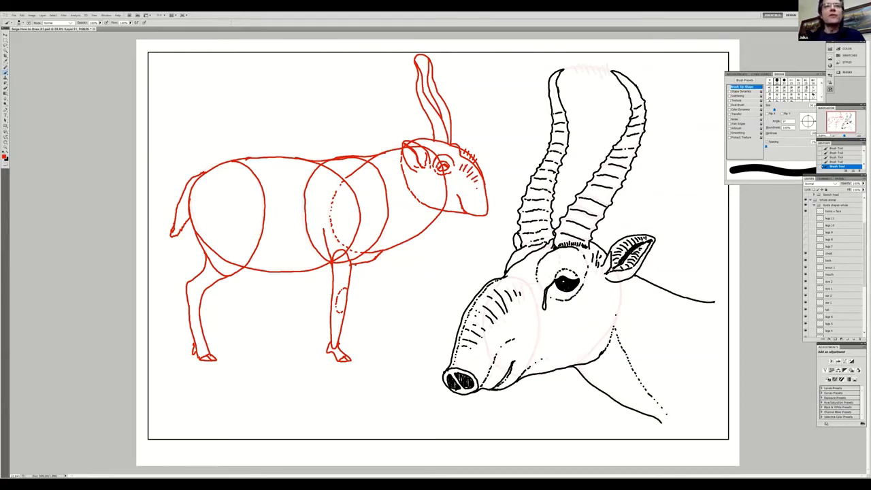
mouse_move(446, 137)
left_mouse_down()
mouse_move(438, 141)
mouse_move(421, 100)
left_mouse_up()
left_click_drag(425, 91, 417, 97)
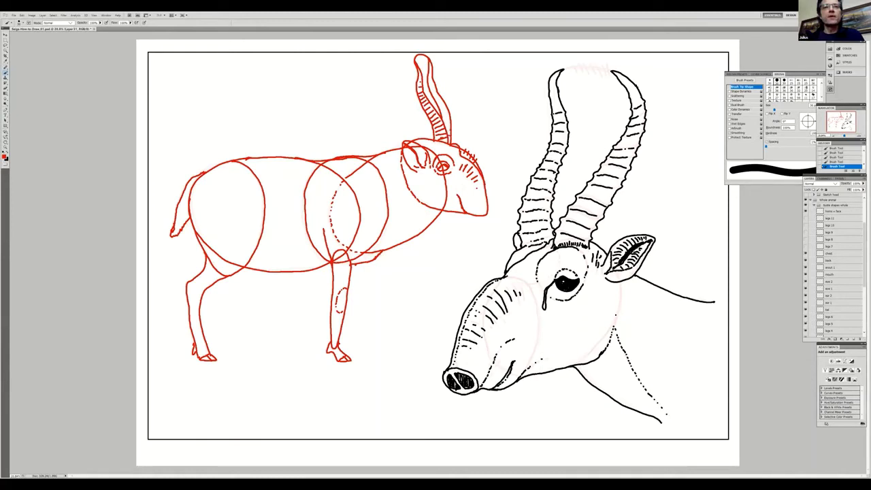
mouse_move(449, 109)
left_mouse_down()
mouse_move(441, 114)
mouse_move(435, 104)
left_mouse_up()
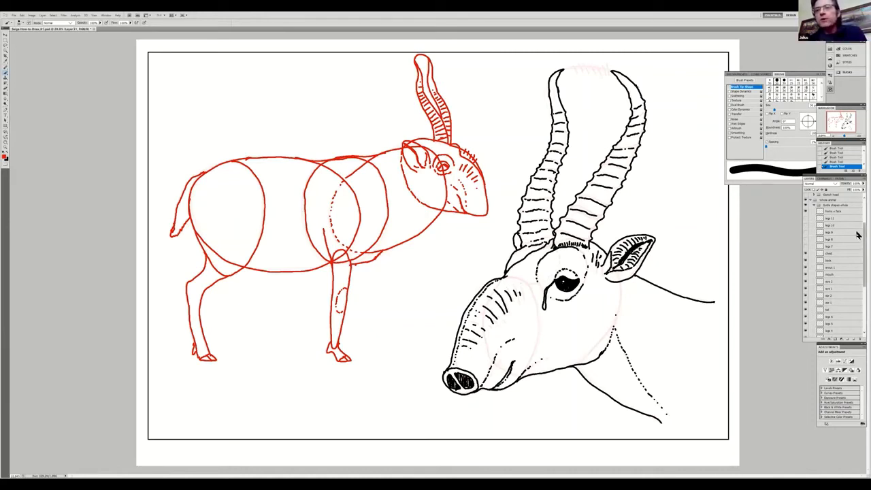
scroll(859, 225, "up", 5)
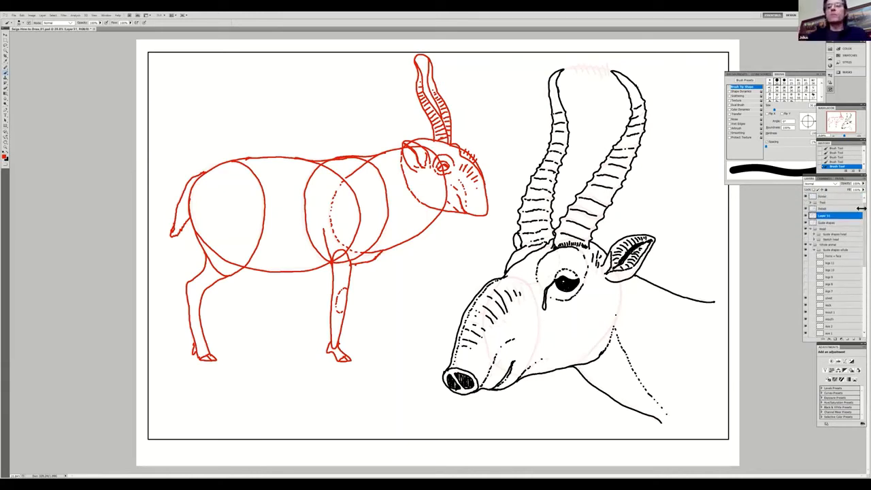
Create new Layer 12 for inking with Ctrl+Shift+N
key("ctrl+shift+n")
key("Return")
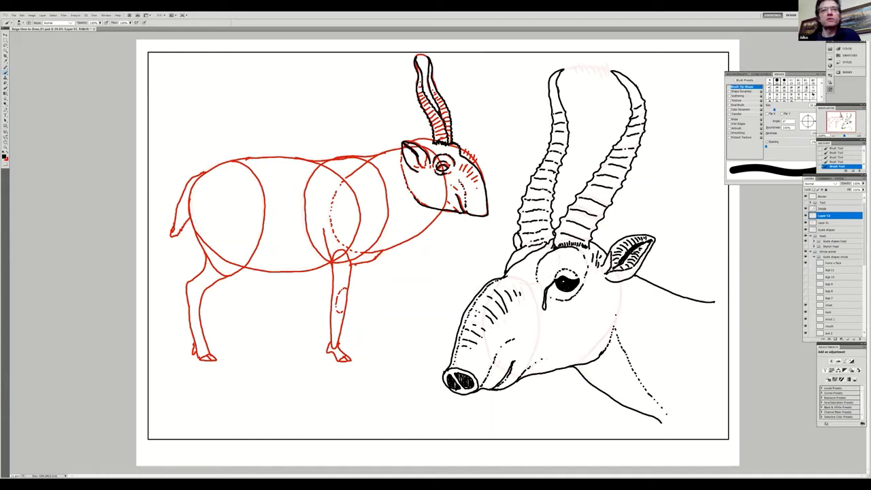
Ink a short stroke inside the ear and a black line down the neck's underside
left_click_drag(424, 156, 426, 165)
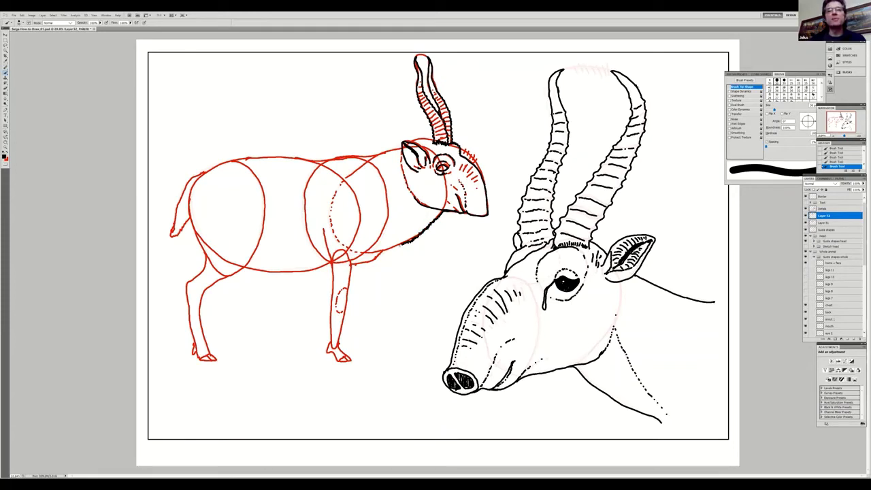
left_click_drag(400, 244, 385, 250)
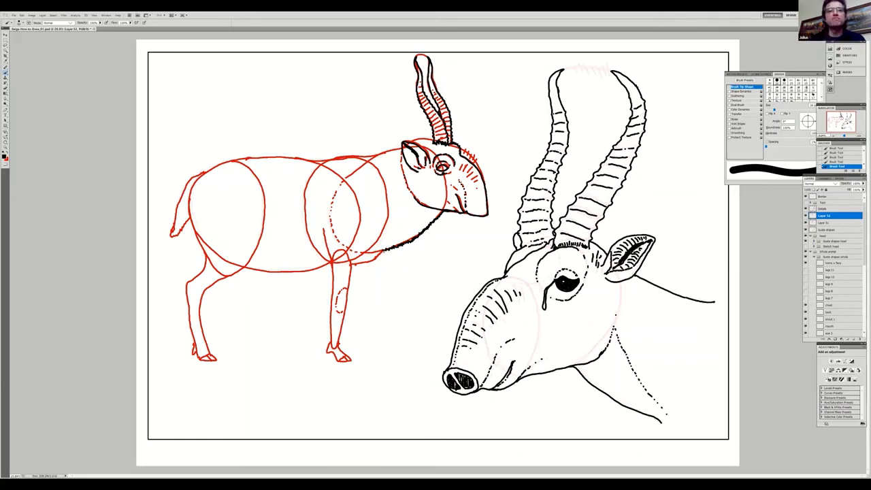
left_click_drag(384, 251, 357, 265)
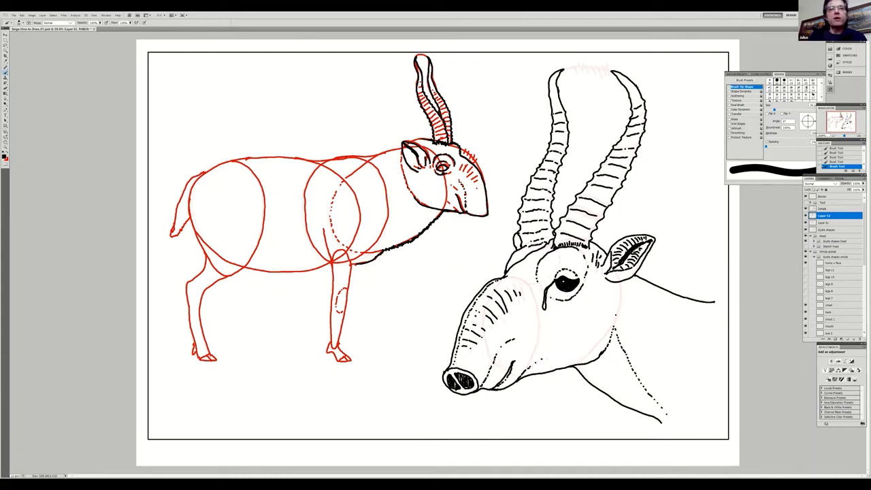
Trace the head top, back line and rump curve in black ink
left_click_drag(412, 141, 421, 137)
left_click_drag(367, 155, 267, 156)
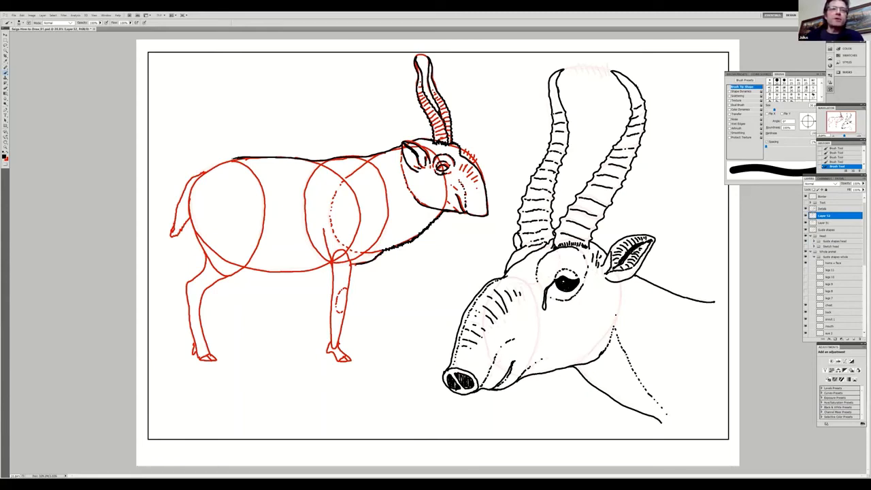
left_click_drag(234, 158, 209, 171)
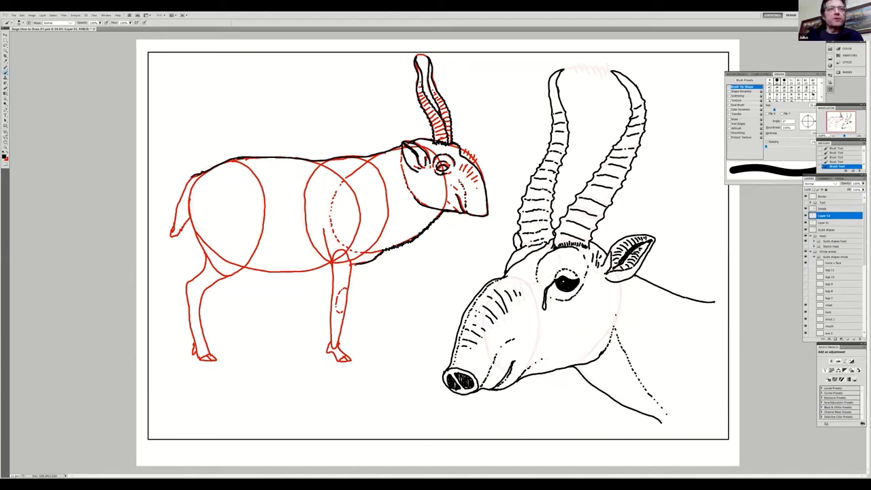
mouse_move(190, 176)
left_mouse_down()
mouse_move(173, 235)
mouse_move(186, 222)
left_mouse_up()
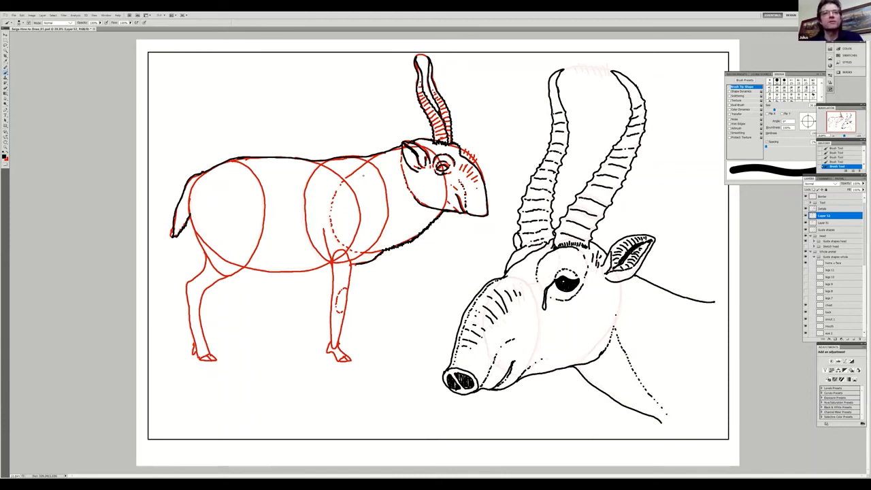
Ink a body fur stroke, the front leg edge, the shoulder line and the belly's lower edge
left_click_drag(361, 174, 367, 239)
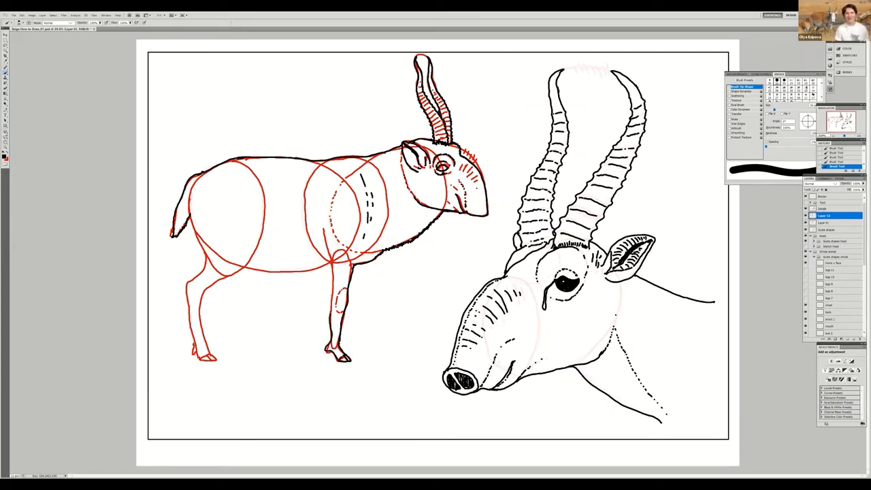
left_click_drag(330, 315, 332, 268)
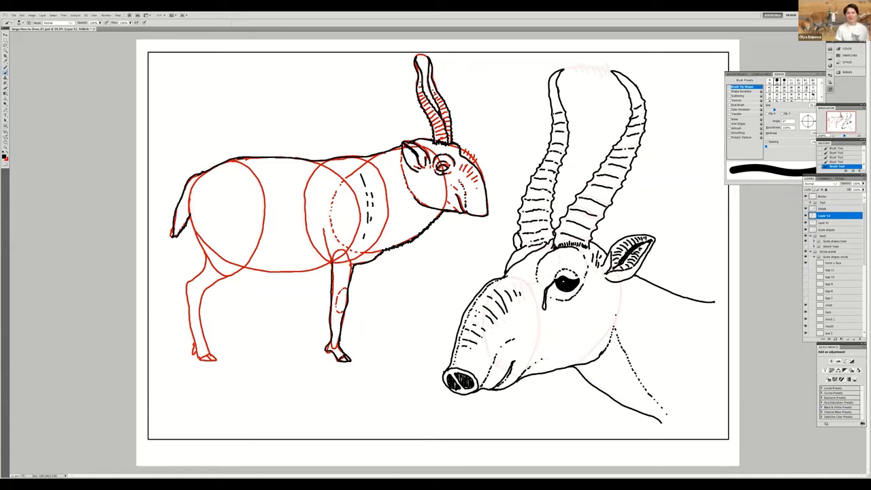
left_click_drag(321, 229, 329, 251)
left_click_drag(244, 266, 310, 270)
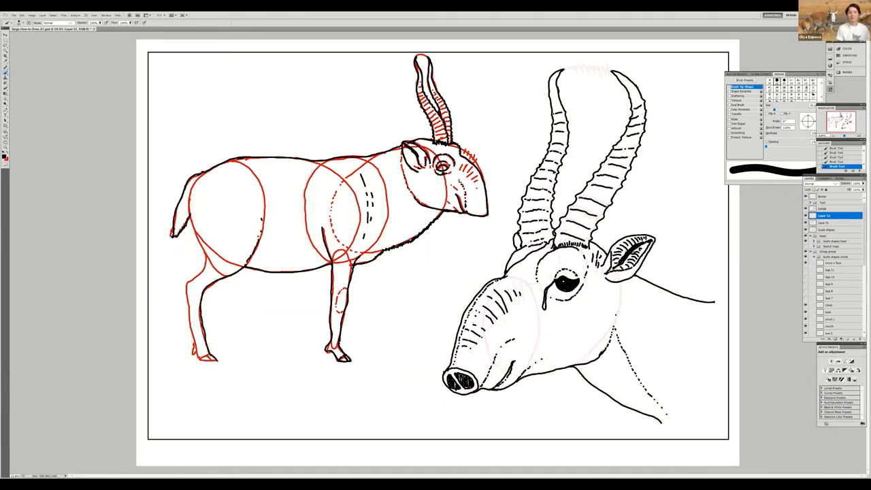
Draw a straight hip-to-hoof hind leg line, trim its top, and mark near the hind hoof
left_click(218, 359, "shift")
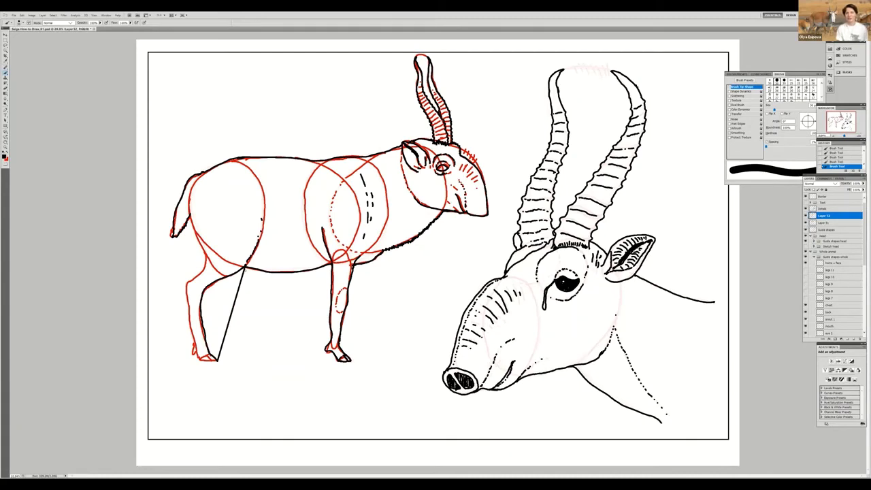
left_click_drag(243, 272, 220, 360)
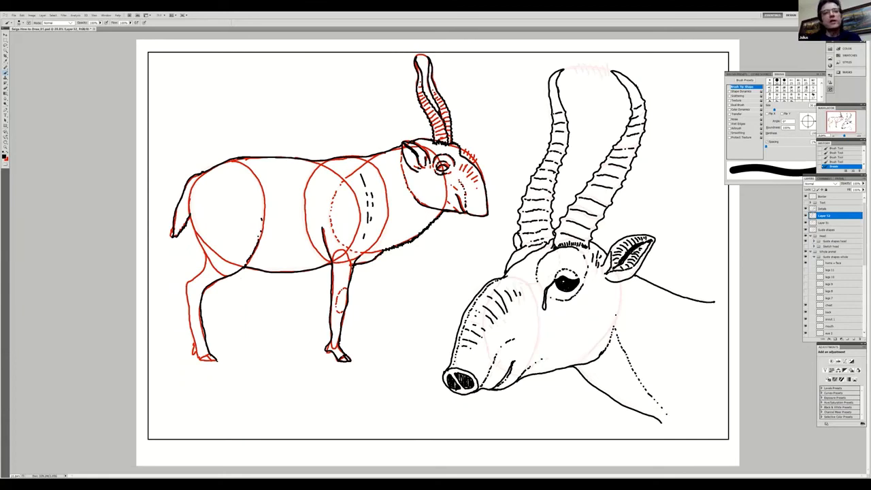
left_click(213, 368)
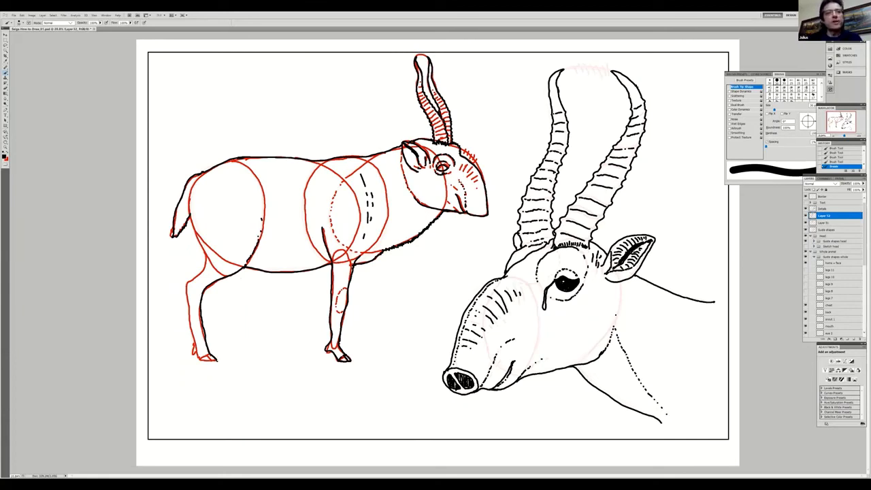
left_click(207, 360)
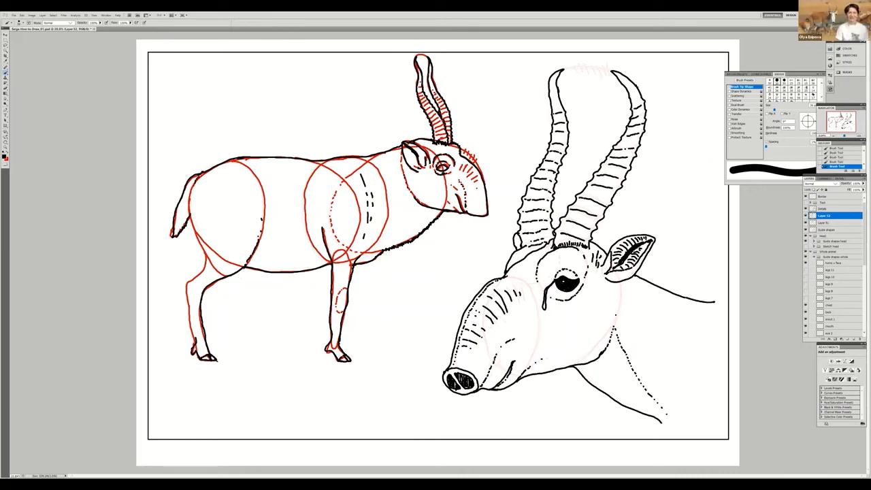
Ink the hind leg's back edge, a neck line, and short strokes beside and below the eye
mouse_move(191, 220)
left_mouse_down()
mouse_move(205, 264)
mouse_move(189, 304)
mouse_move(195, 337)
left_mouse_up()
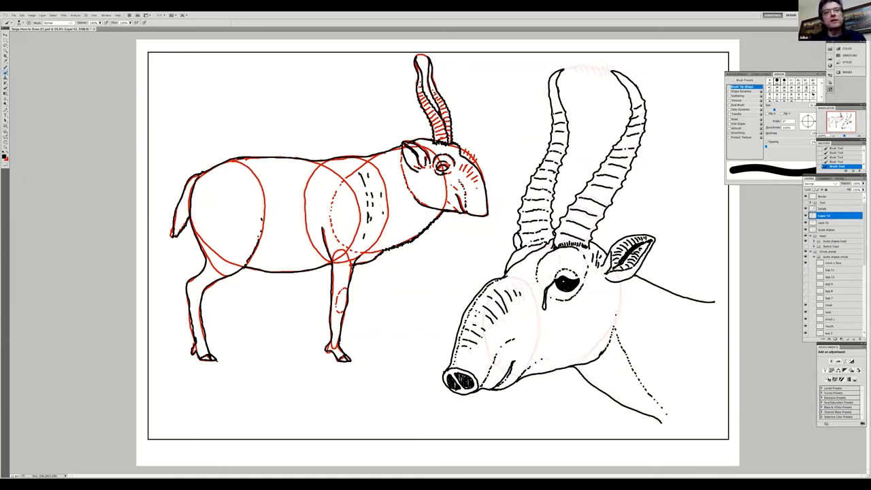
left_click_drag(368, 218, 365, 242)
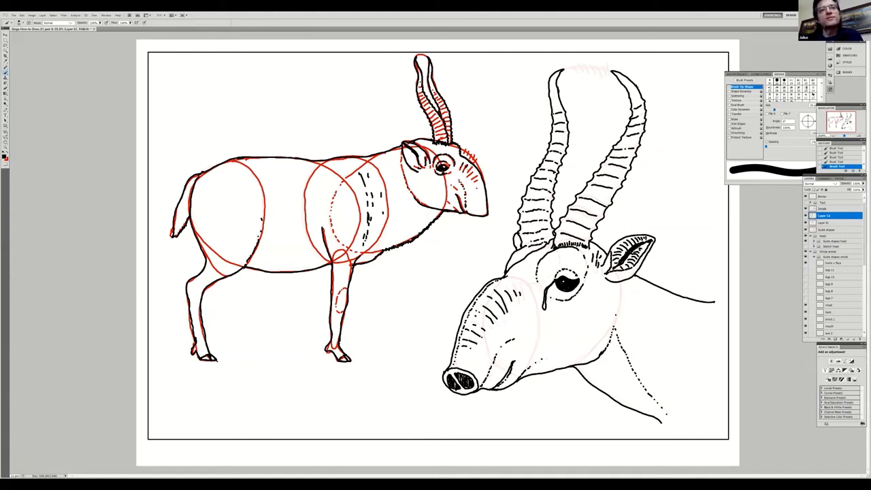
left_click_drag(465, 167, 470, 173)
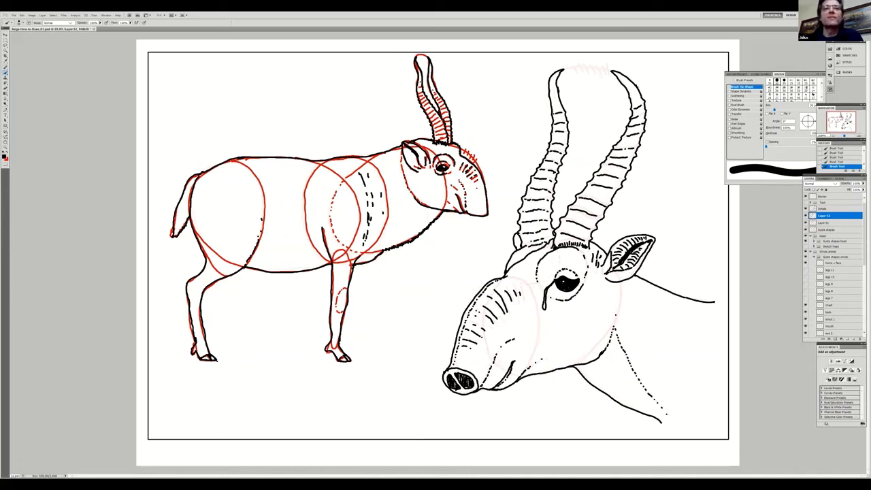
left_click_drag(450, 183, 456, 191)
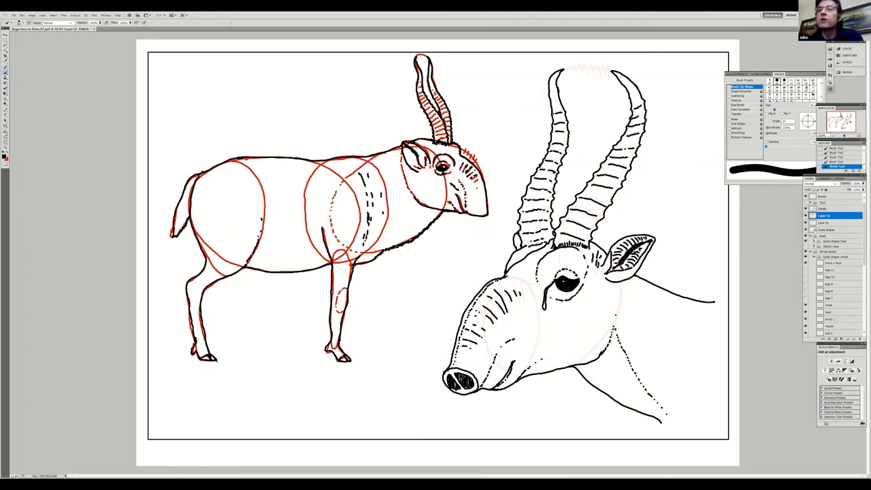
Move Layer 53 beneath Layer 52 and lower its opacity so the red sketch fades to faint pink, keeping the ink layer active
key("ctrl+bracketleft")
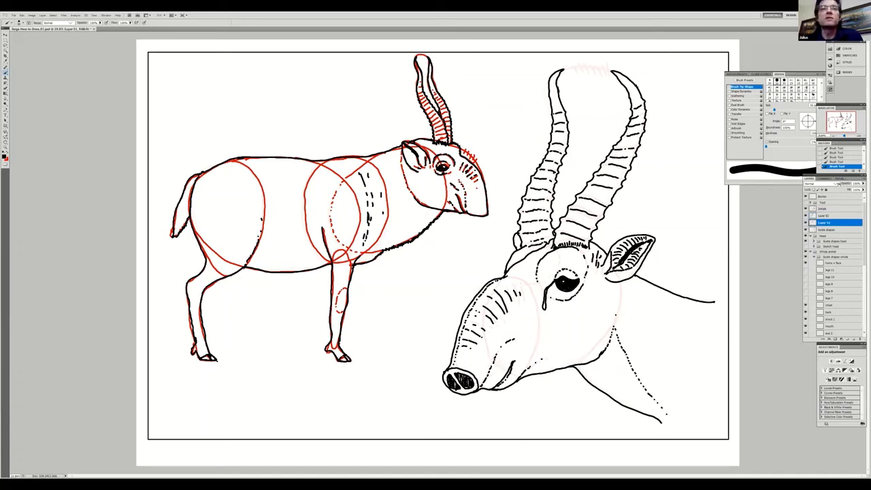
left_click_drag(846, 183, 821, 188)
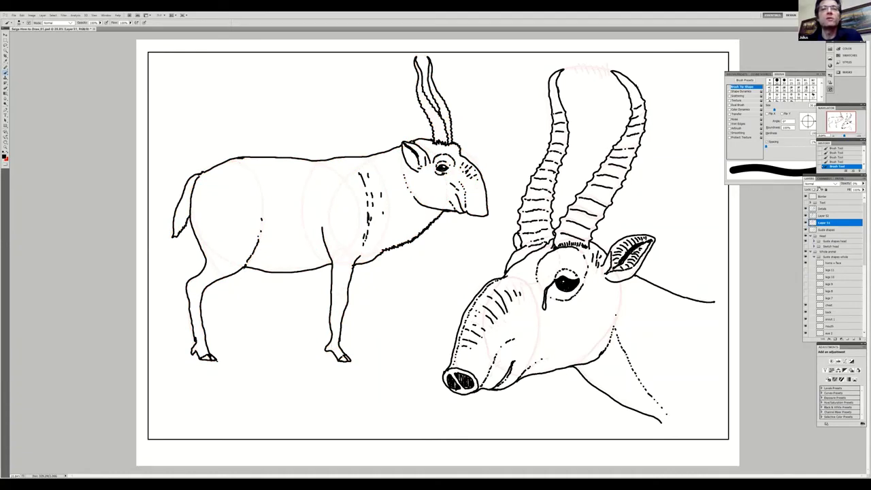
left_click_drag(821, 188, 822, 190)
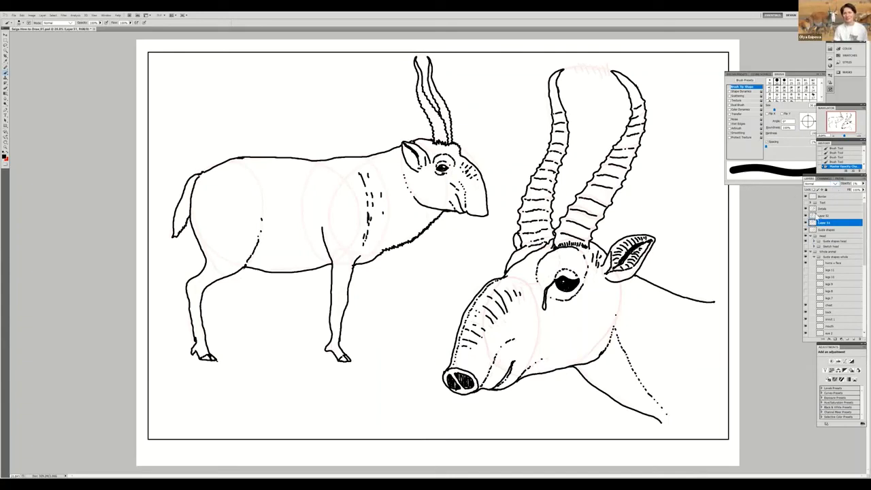
key("alt+bracketright")
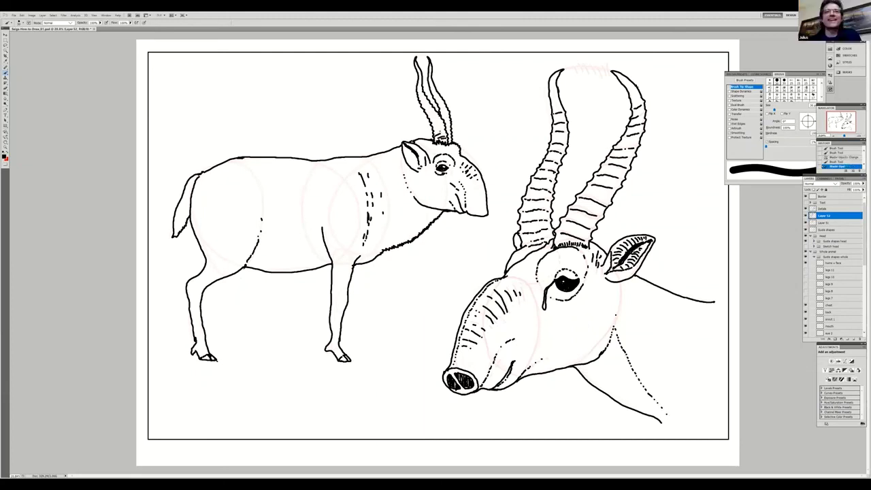
Ink three short ridge strokes up from the base of the left saiga's horn
left_click_drag(437, 132, 439, 114)
left_click_drag(429, 120, 430, 104)
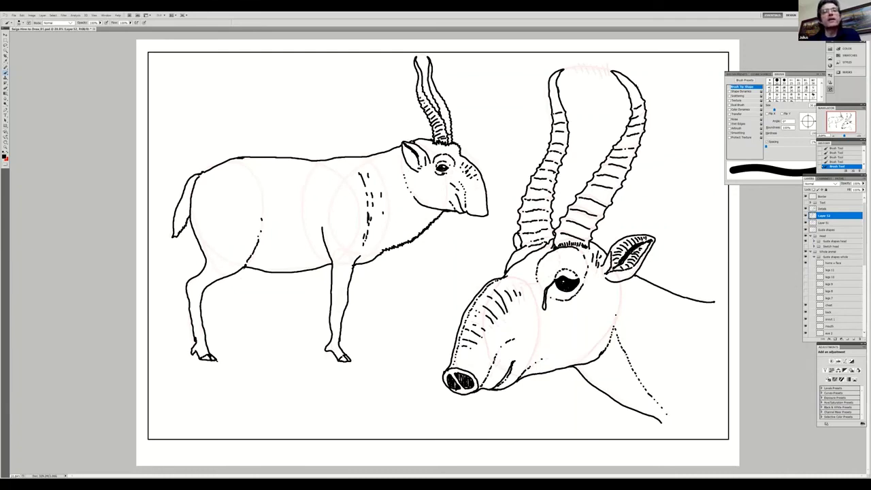
left_click_drag(442, 120, 446, 102)
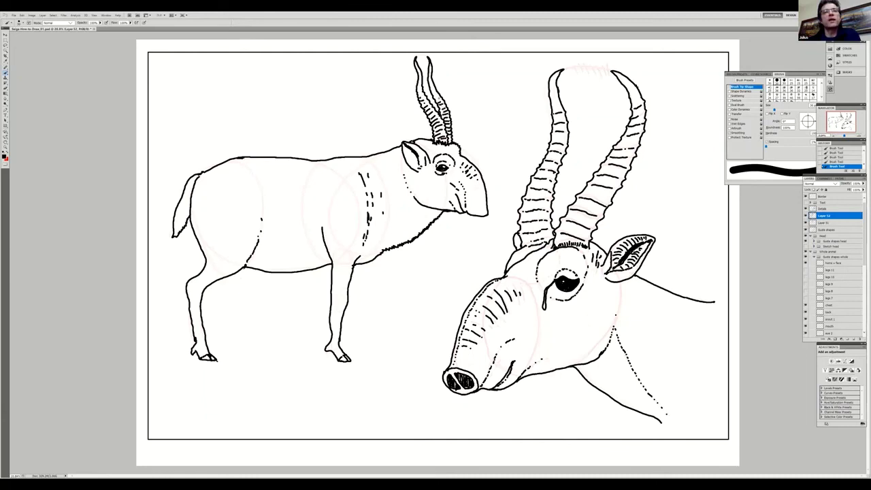